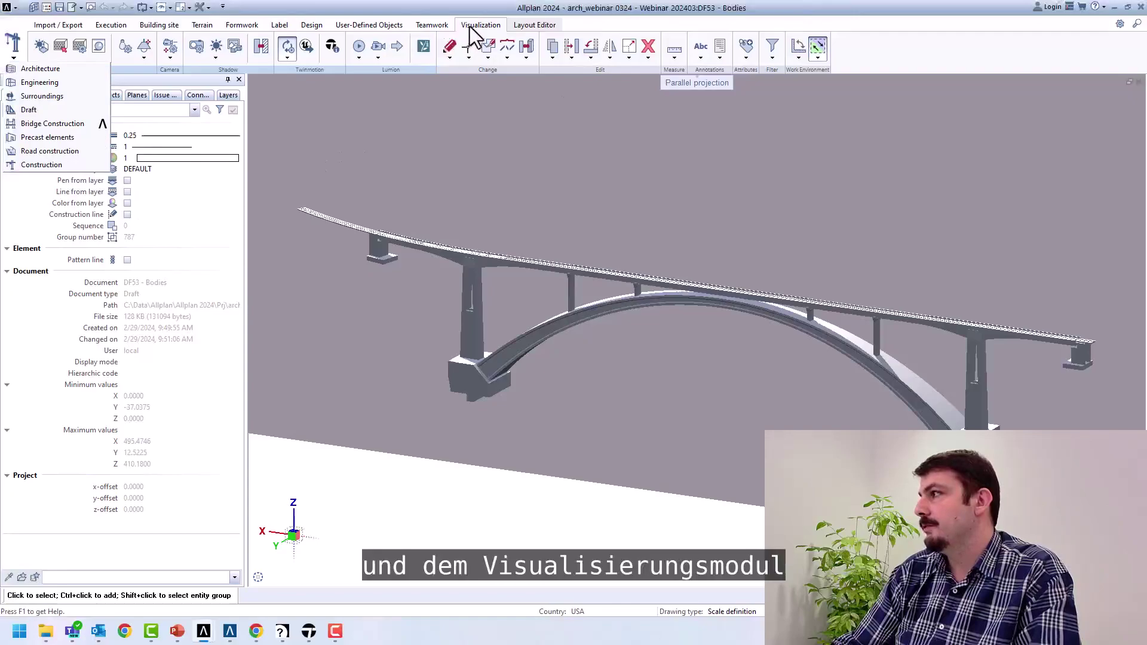
Show the Twinmotion Direct Link sync options, switch to Twinmotion and import the Allplan_2024 arch_webinar_0324 Direct Link source.
left_click(288, 59)
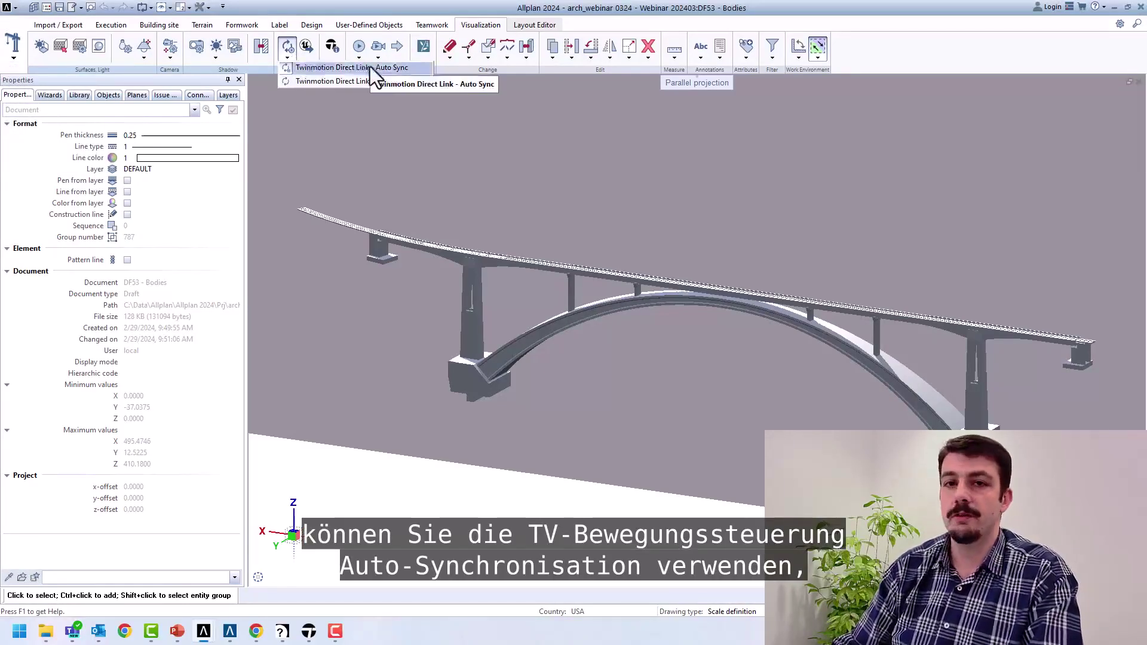
left_click(593, 229)
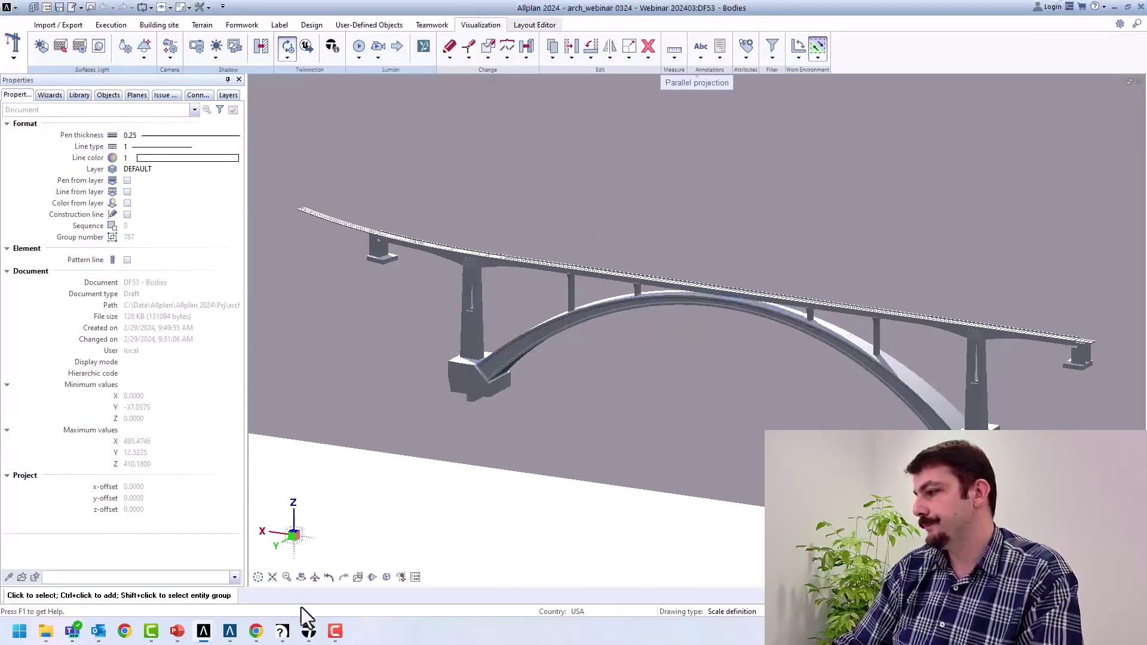
left_click(309, 632)
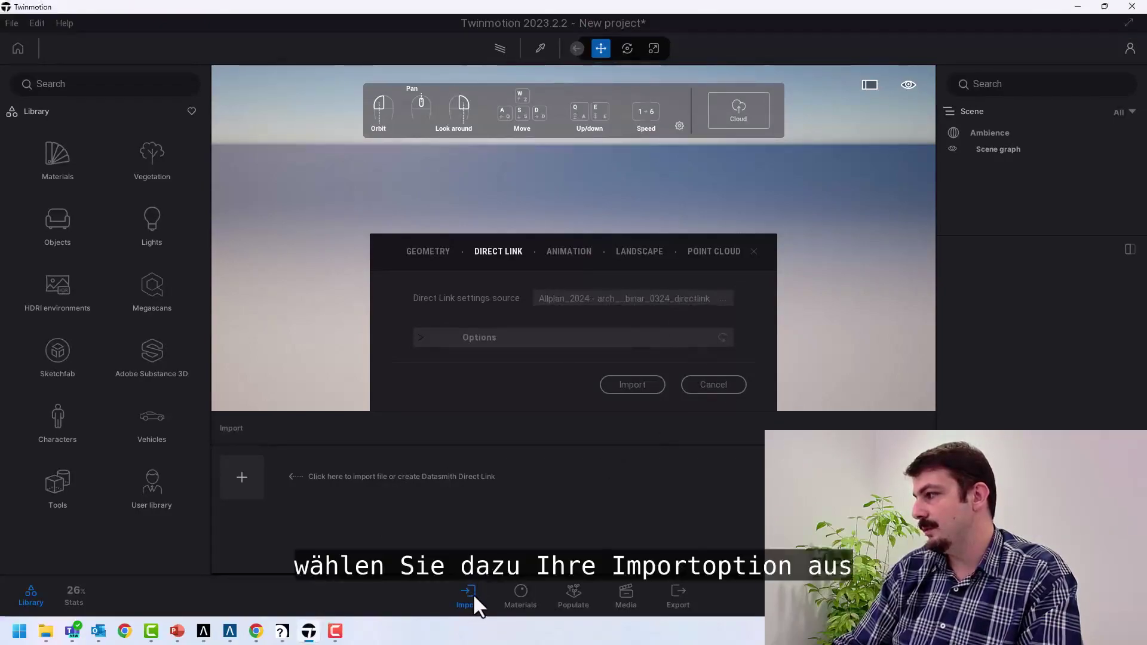
left_click(428, 251)
left_click(494, 251)
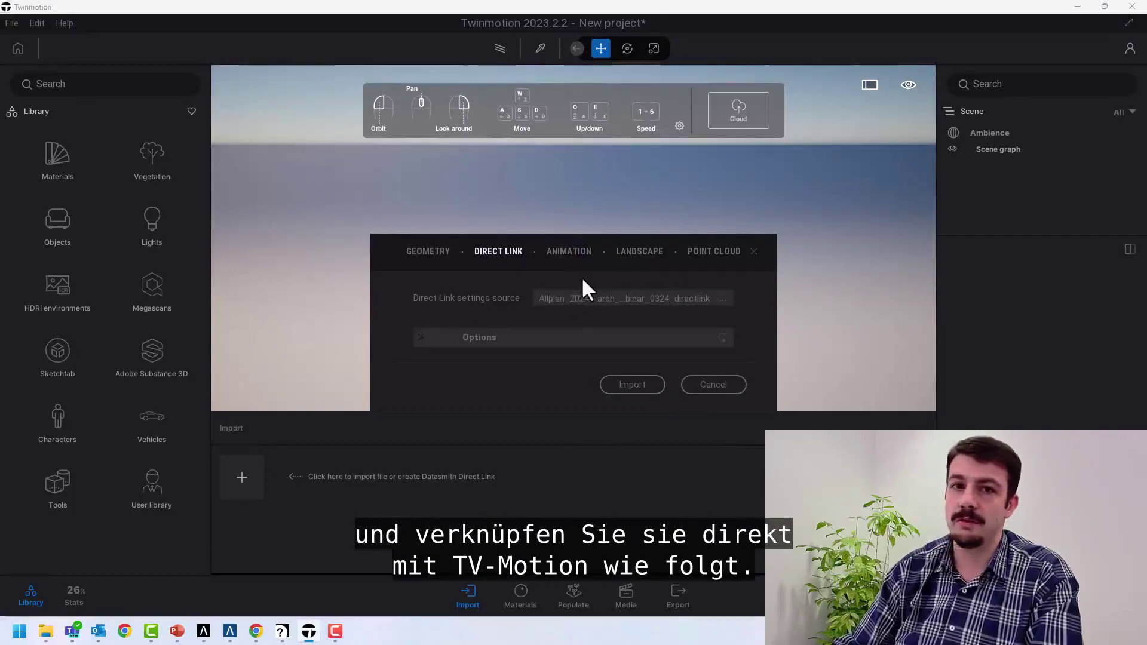
left_click(621, 385)
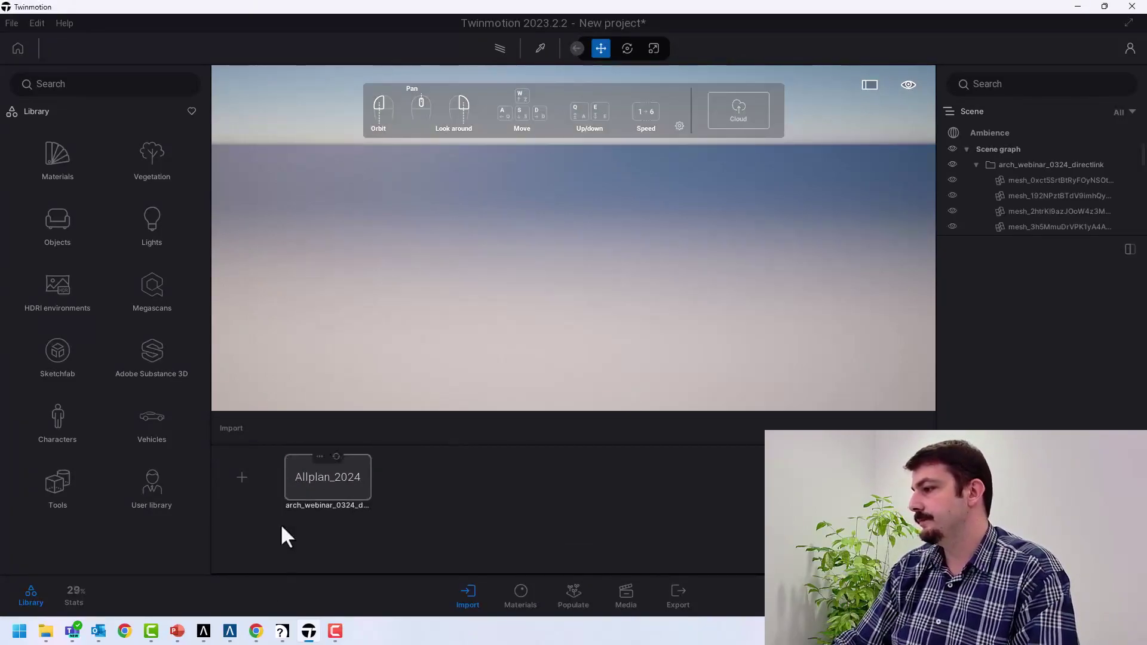
Switch to Allplan and view the whole source arch bridge model.
mouse_move(209, 640)
left_click(260, 583)
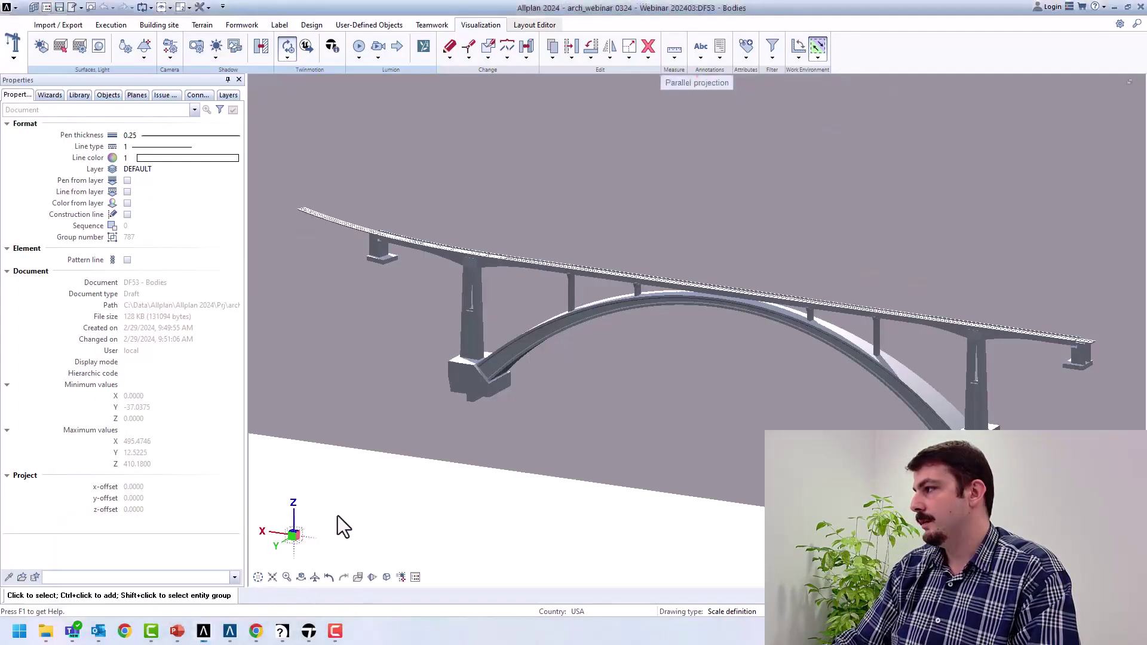
middle_click_drag(479, 403, 447, 357)
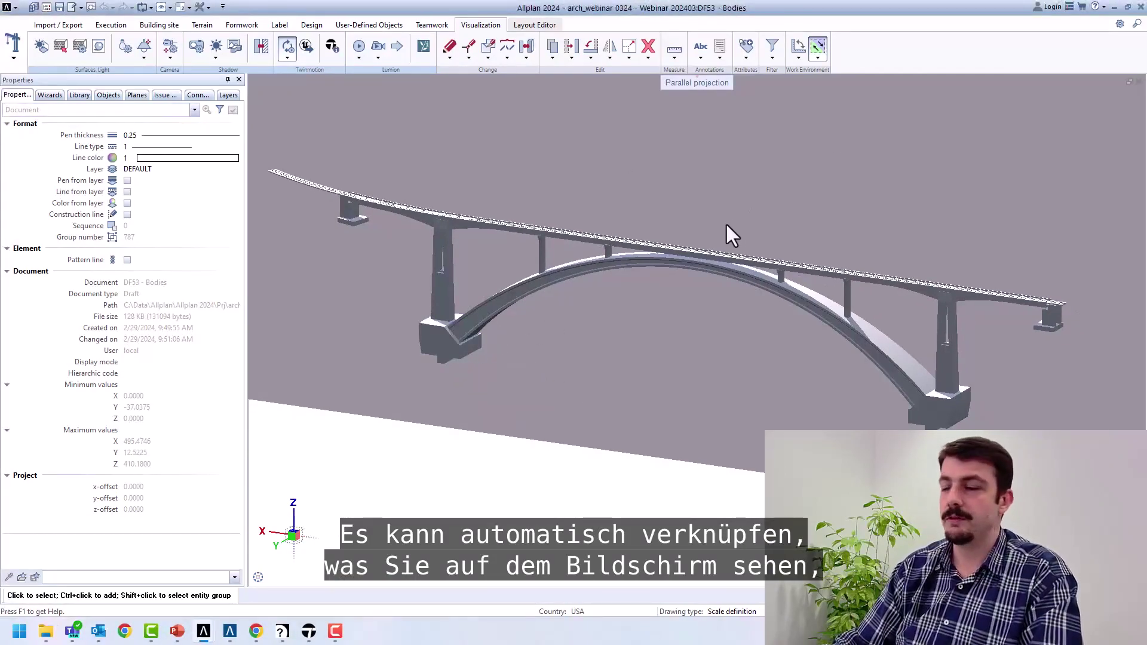
Switch back to Twinmotion and frame the imported arch_webinar_0324_directlink model in the viewport.
left_click(1125, 8)
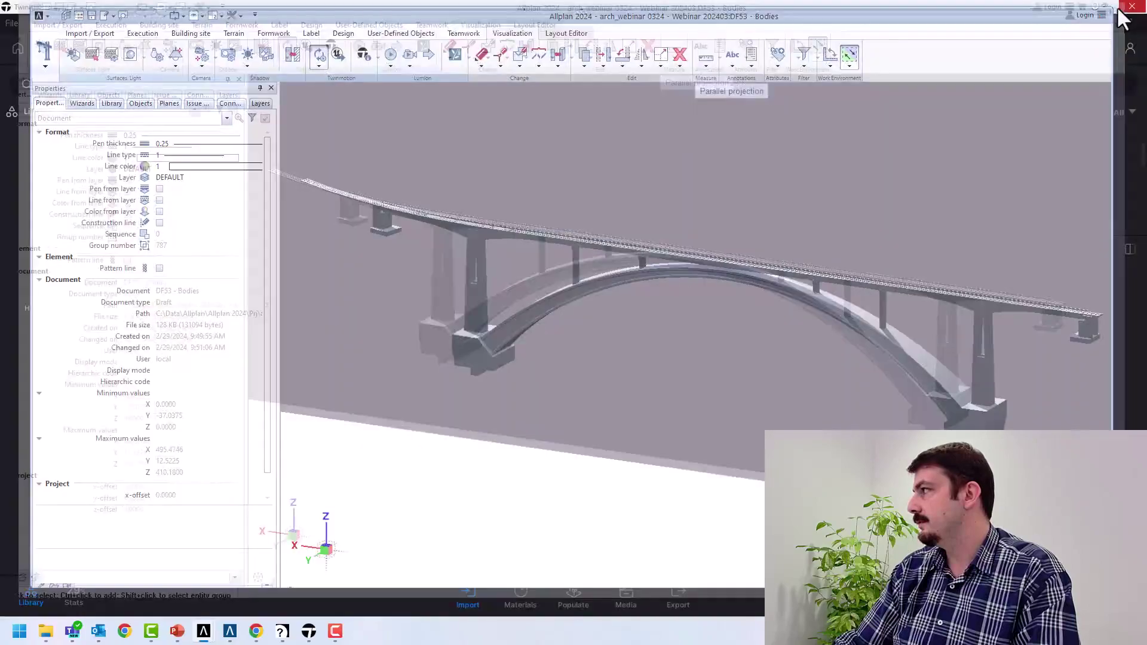
left_click(1078, 15)
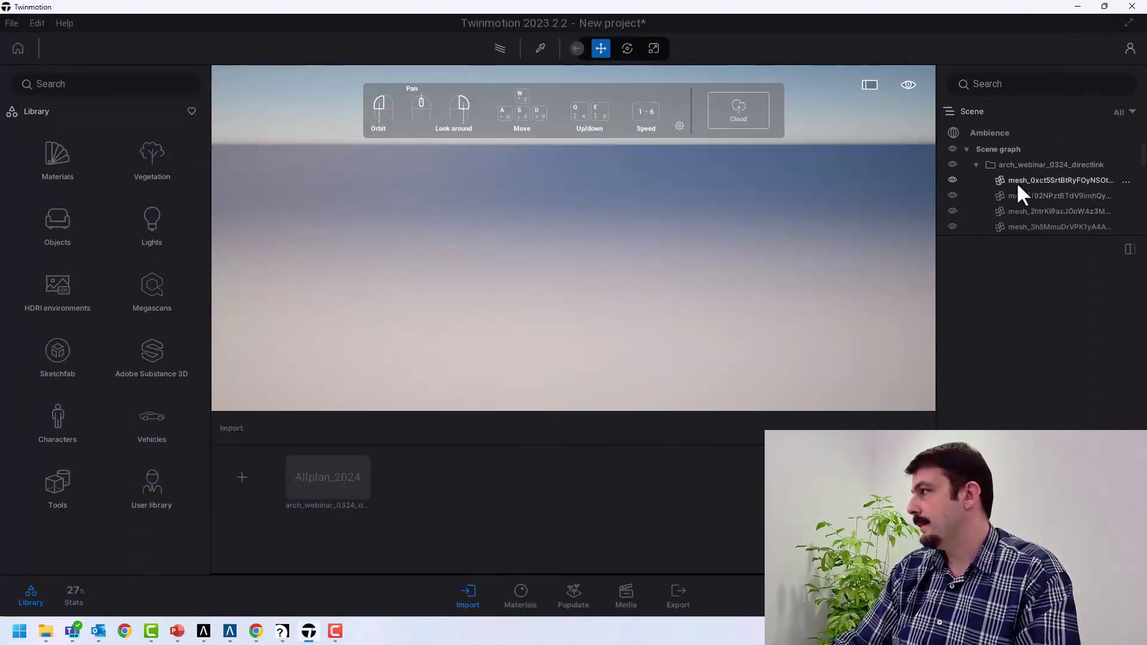
left_click(1032, 167)
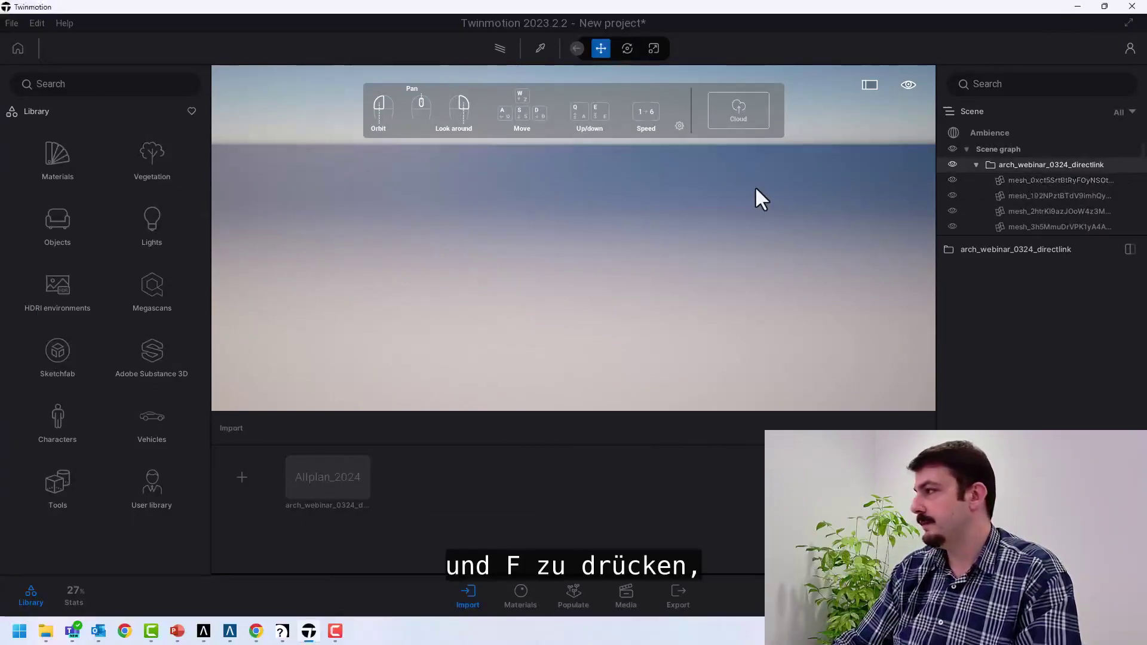
key("f")
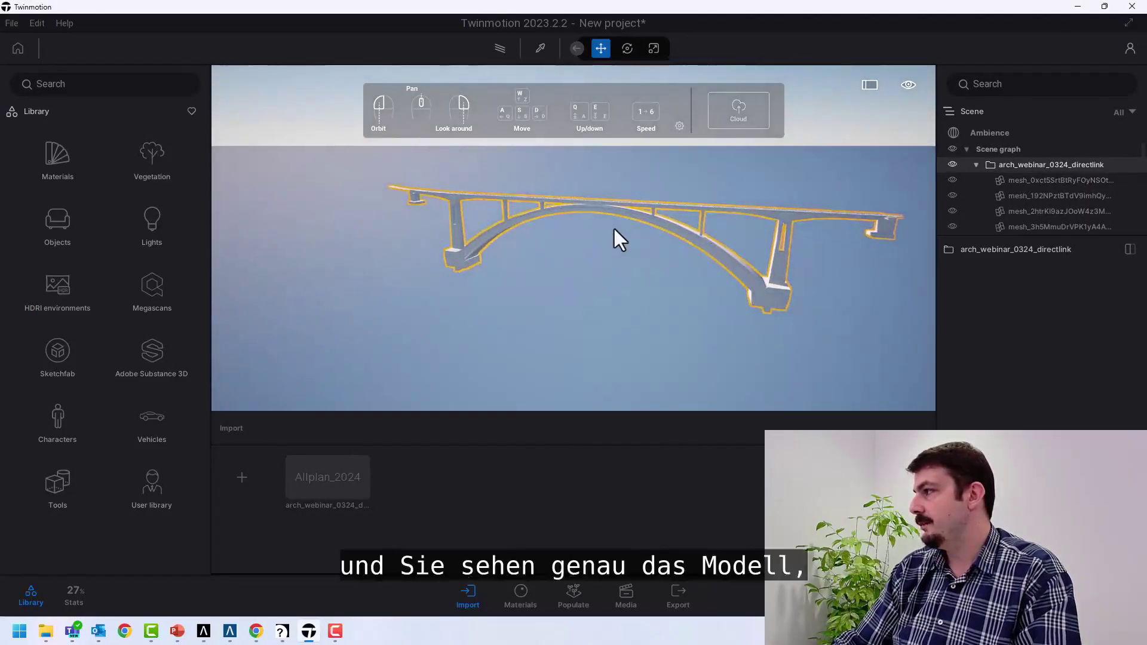
Switch to Allplan to compare its bridge with the imported model, and return to Twinmotion.
mouse_move(203, 632)
left_click(287, 581)
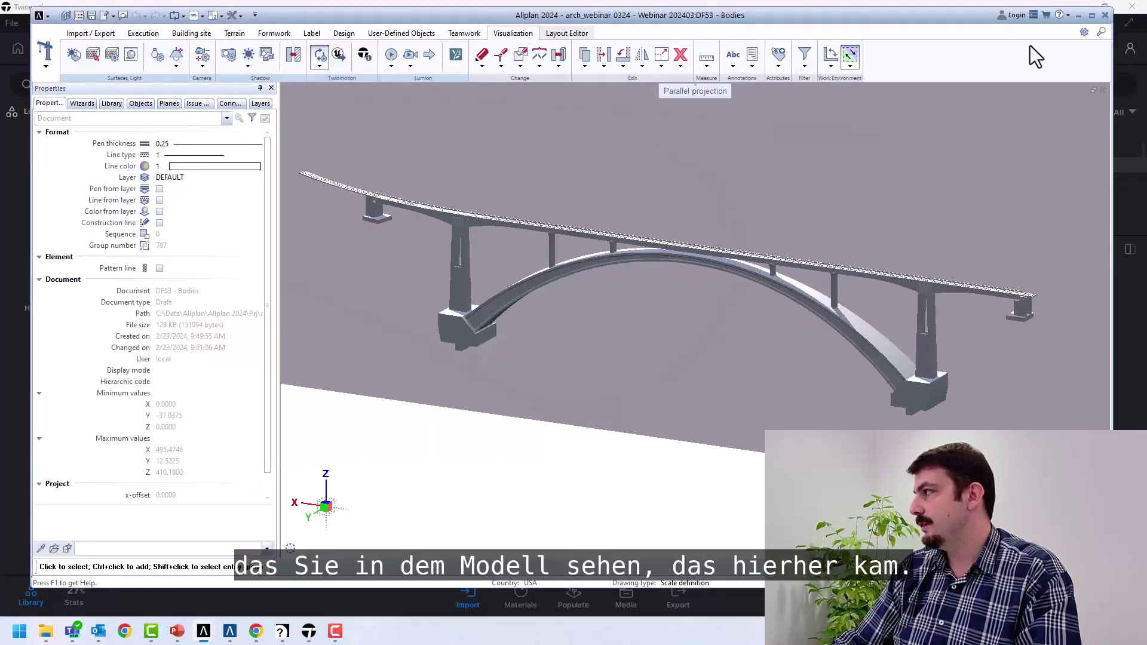
left_click(1076, 16)
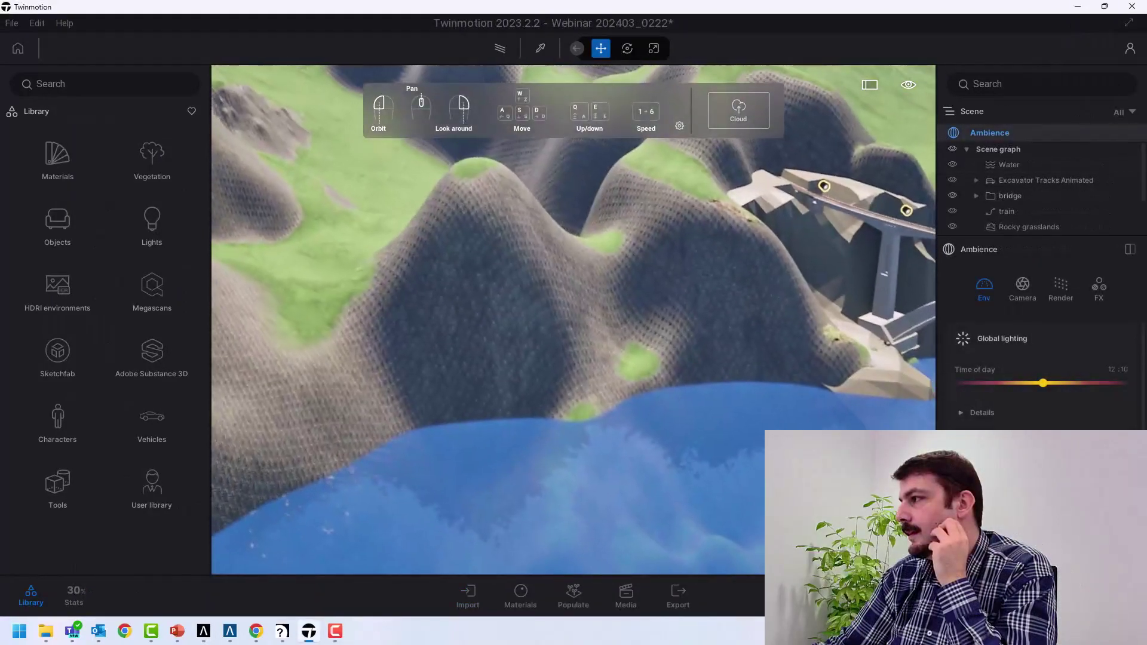
Examine the mountains, bridge, boat and excavation area around the arch foundation in the Webinar 202403_0222 scene.
middle_click_drag(655, 258, 526, 261)
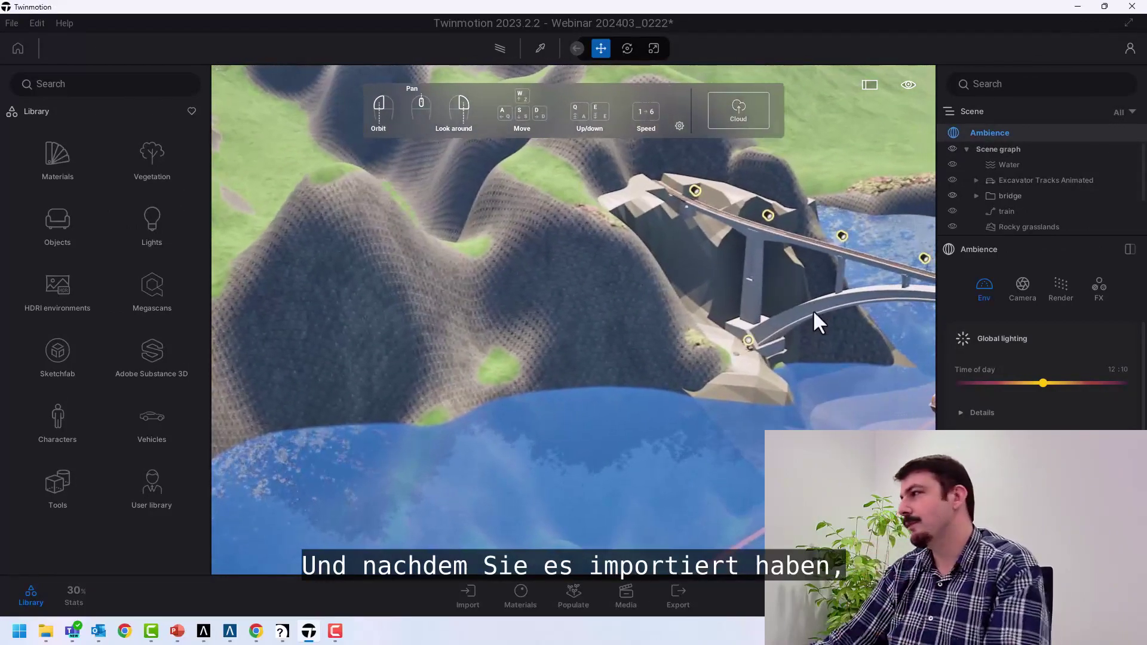
middle_click_drag(813, 311, 257, 315)
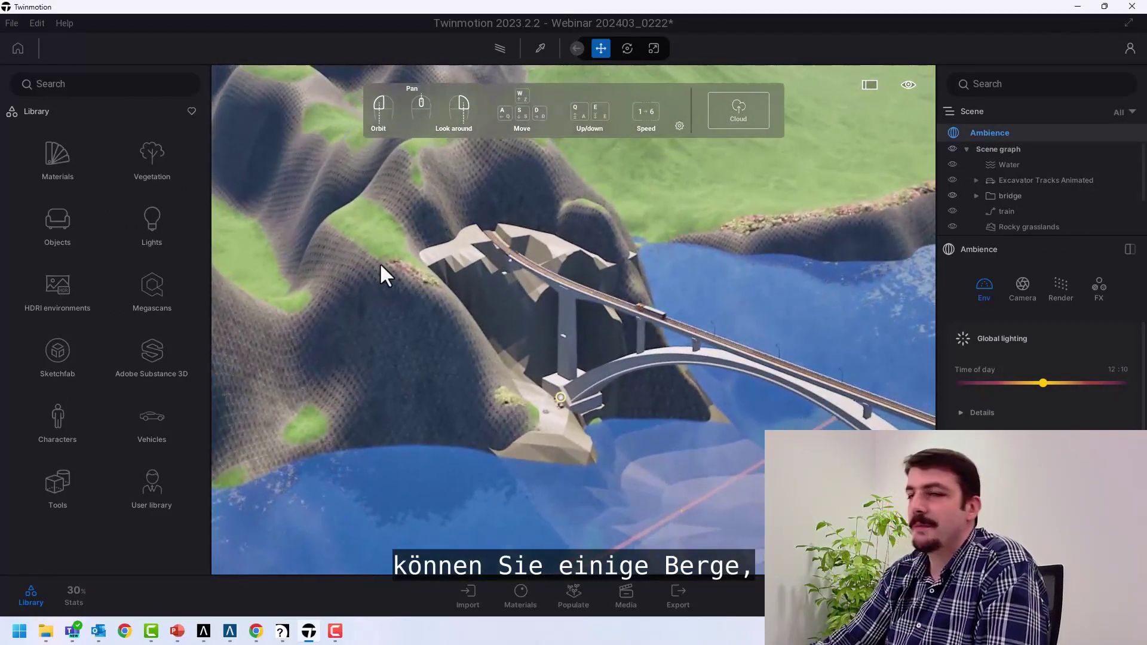
scroll(597, 264, "up", 1)
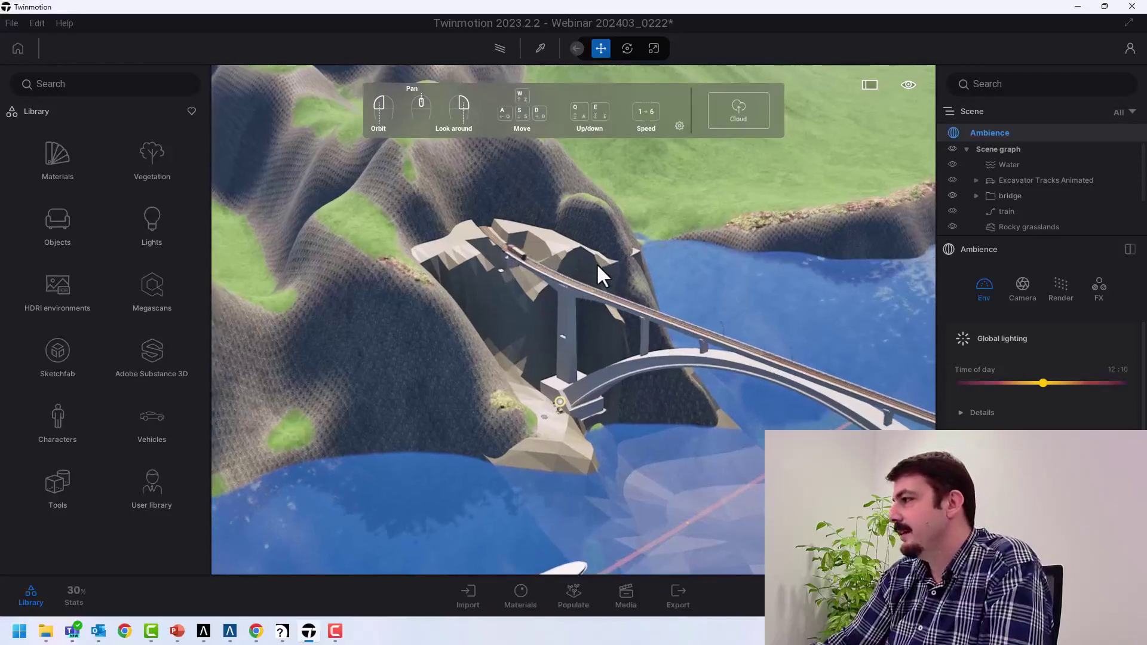
middle_click_drag(690, 409, 669, 344)
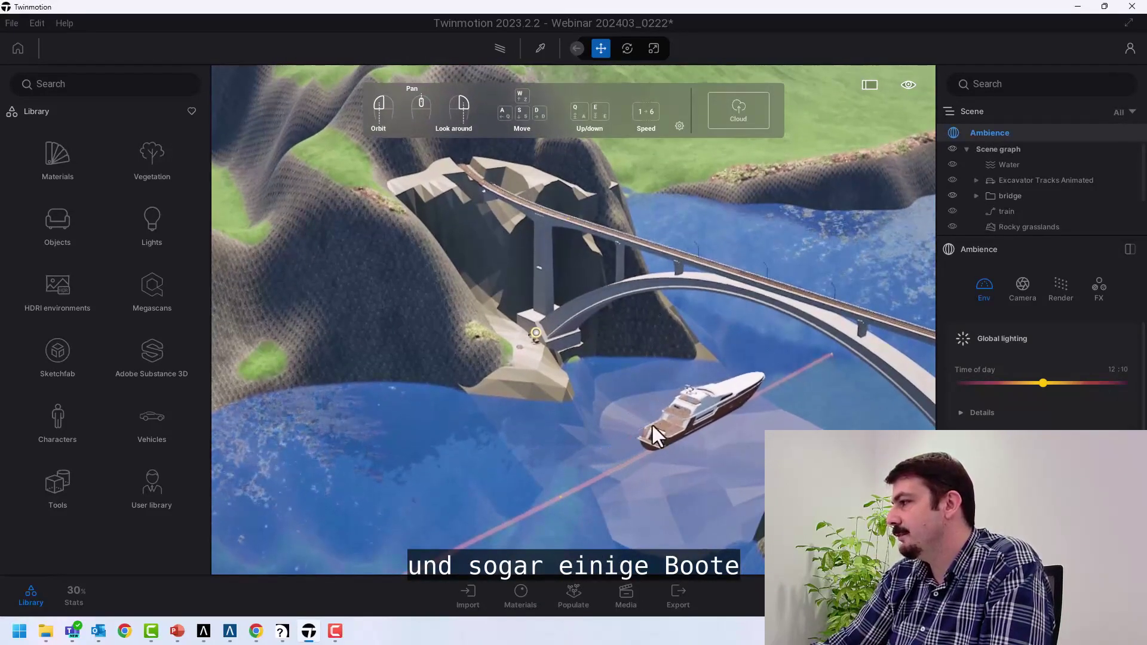
scroll(561, 368, "up", 6)
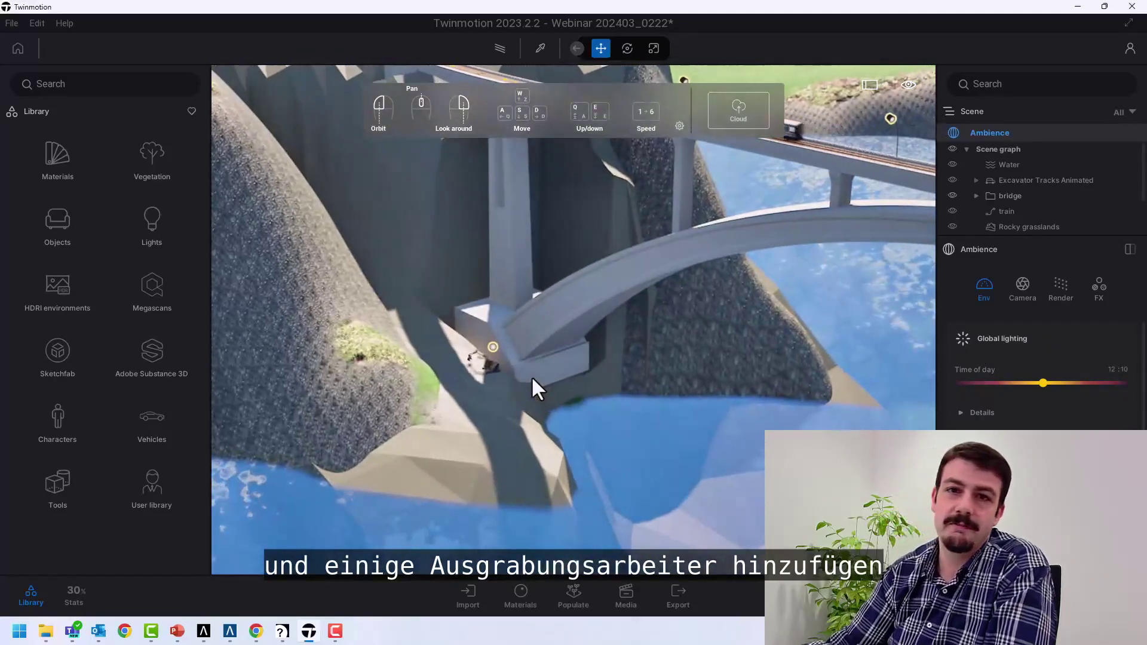
scroll(499, 371, "down", 5)
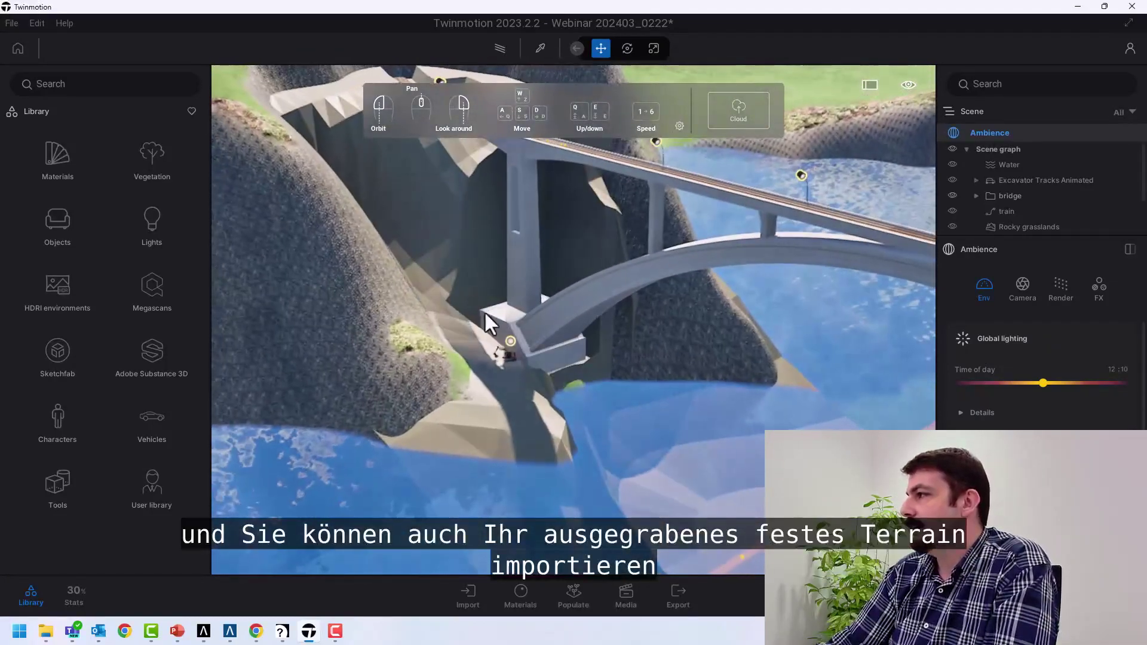
middle_click_drag(485, 313, 446, 232)
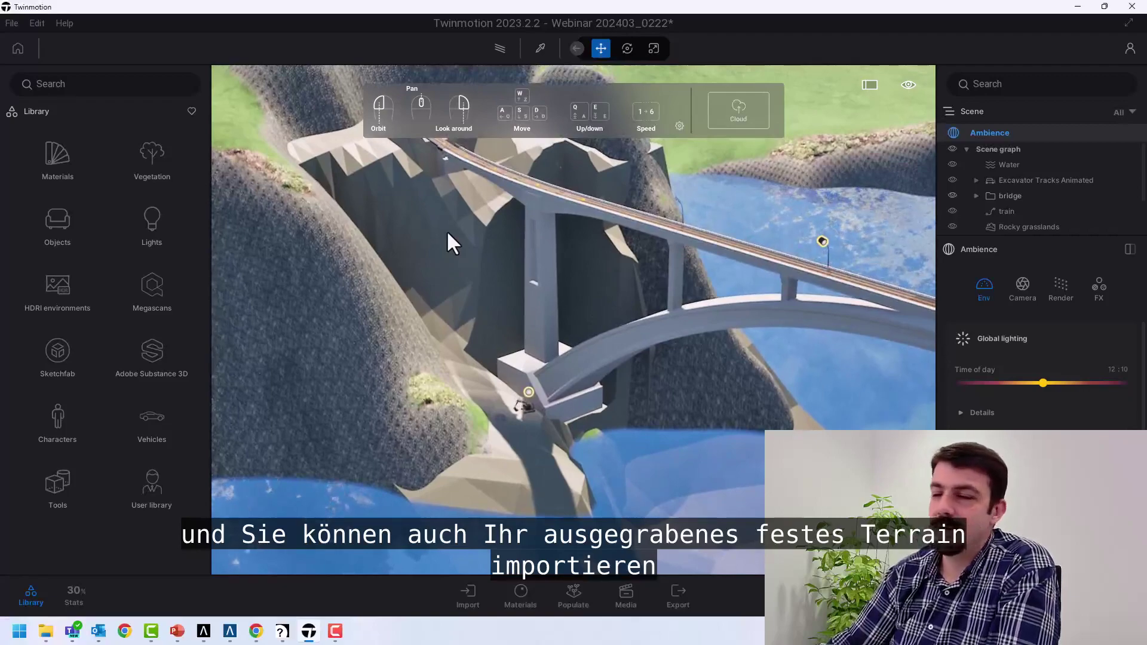
scroll(436, 276, "up", 2)
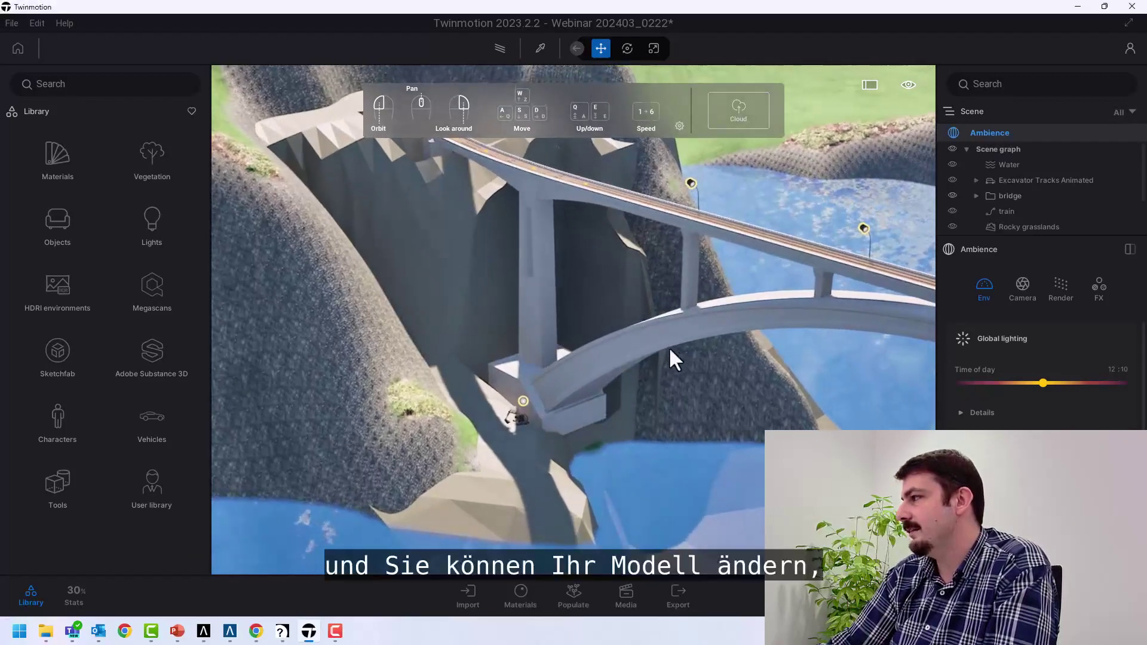
Apply the concrete material Exposed aggregate concrete 01 from the library to the bridge arch.
middle_click_drag(670, 349, 553, 306)
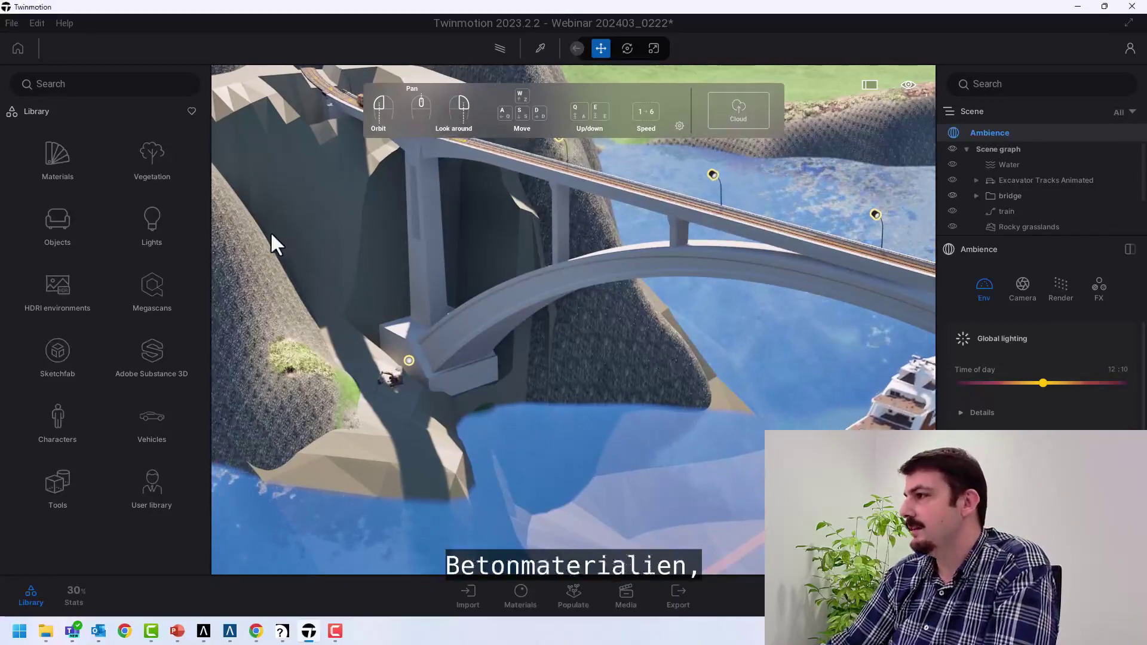
left_click(66, 168)
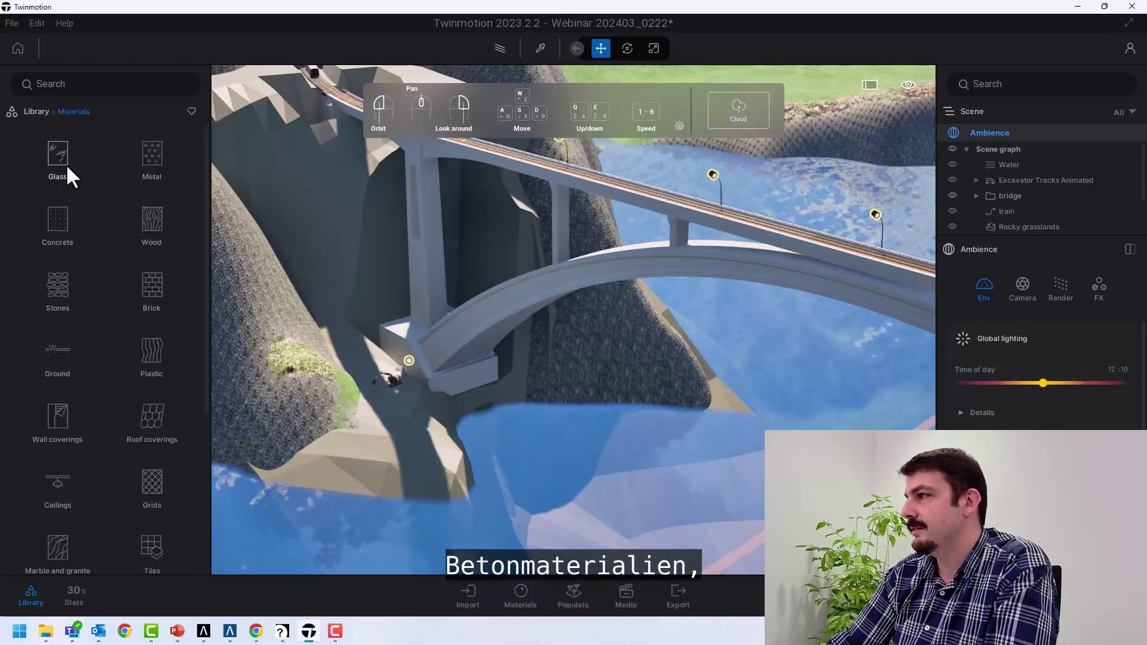
left_click(63, 221)
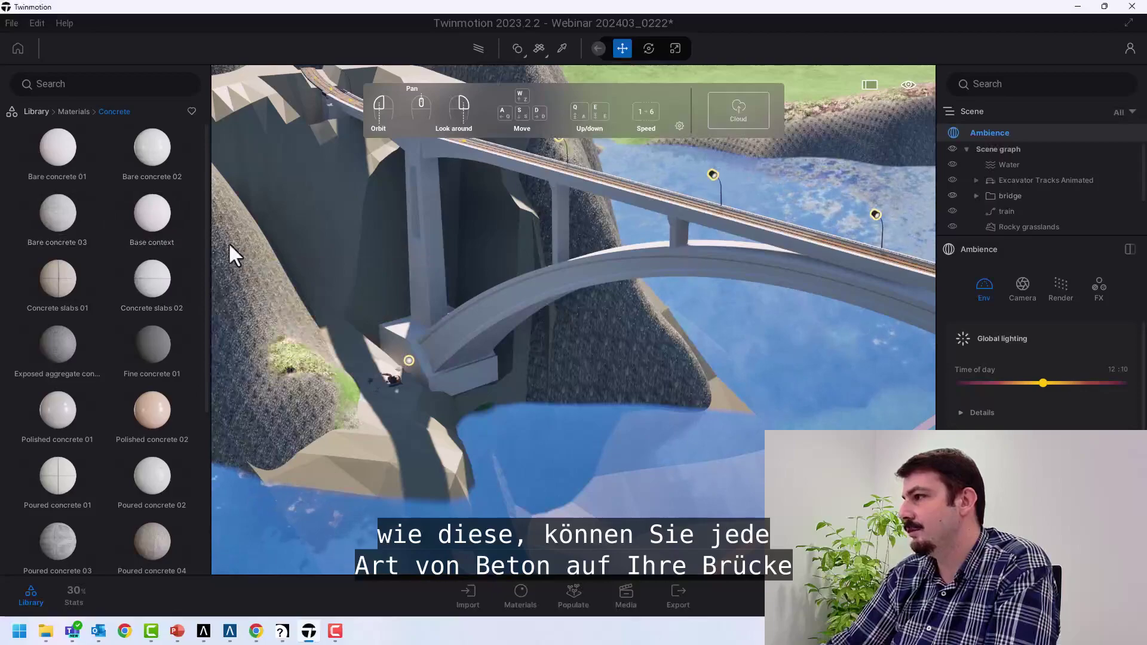
left_click_drag(51, 354, 618, 266)
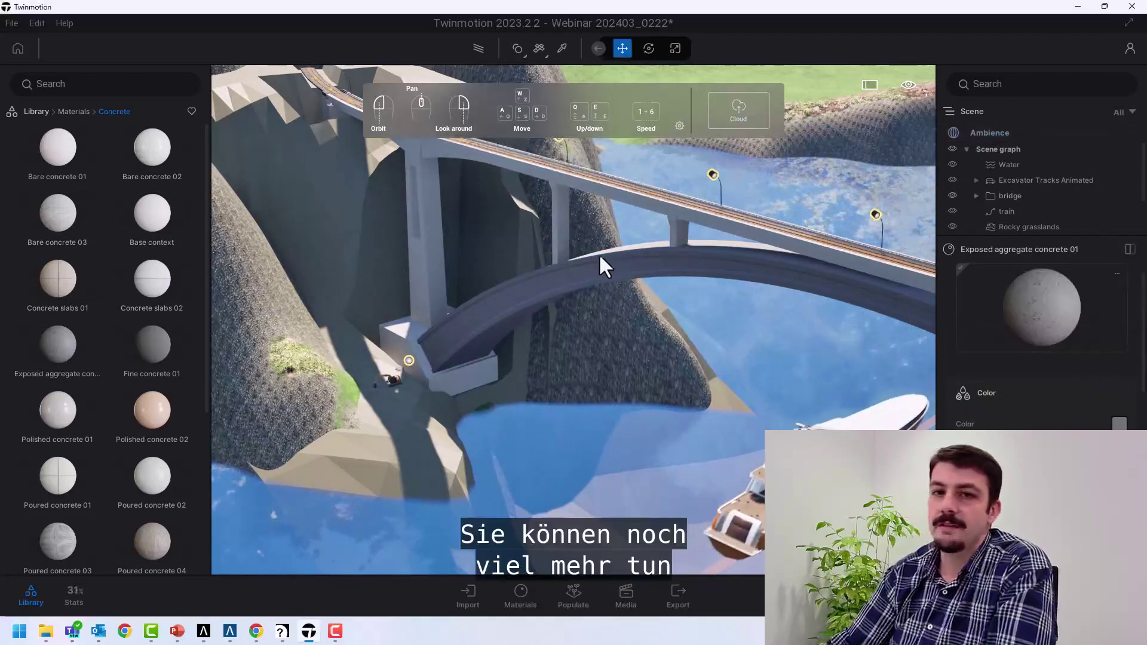
View the arch and its surroundings from farther away, and open the scene's export options.
scroll(581, 256, "down", 3)
scroll(586, 250, "down", 1)
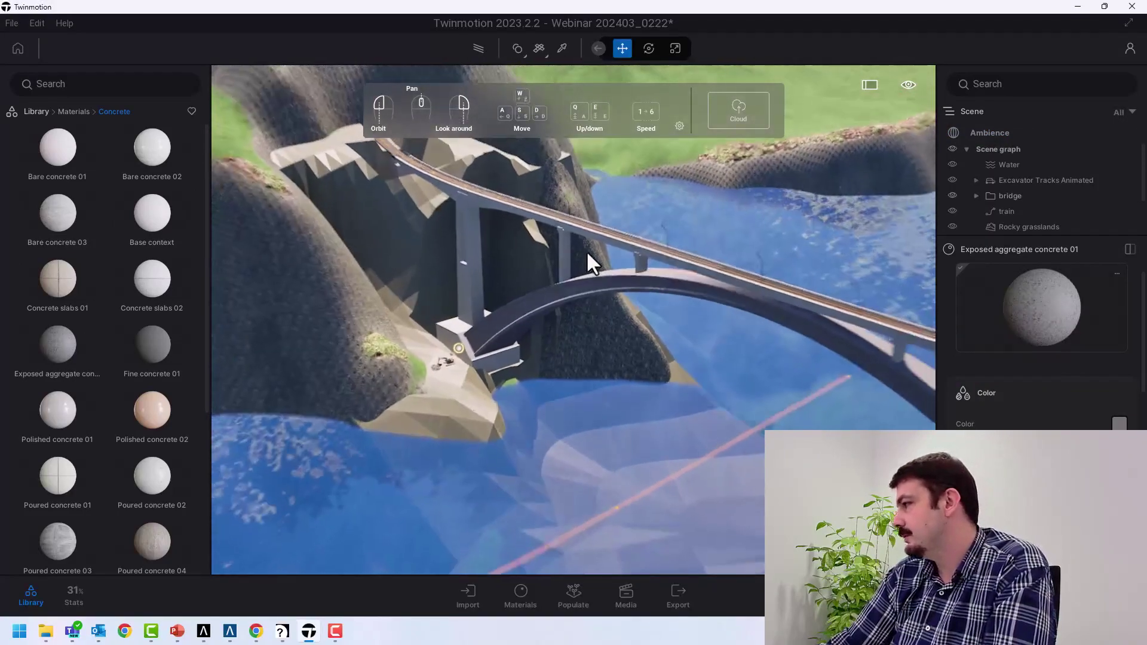
scroll(625, 350, "down", 3)
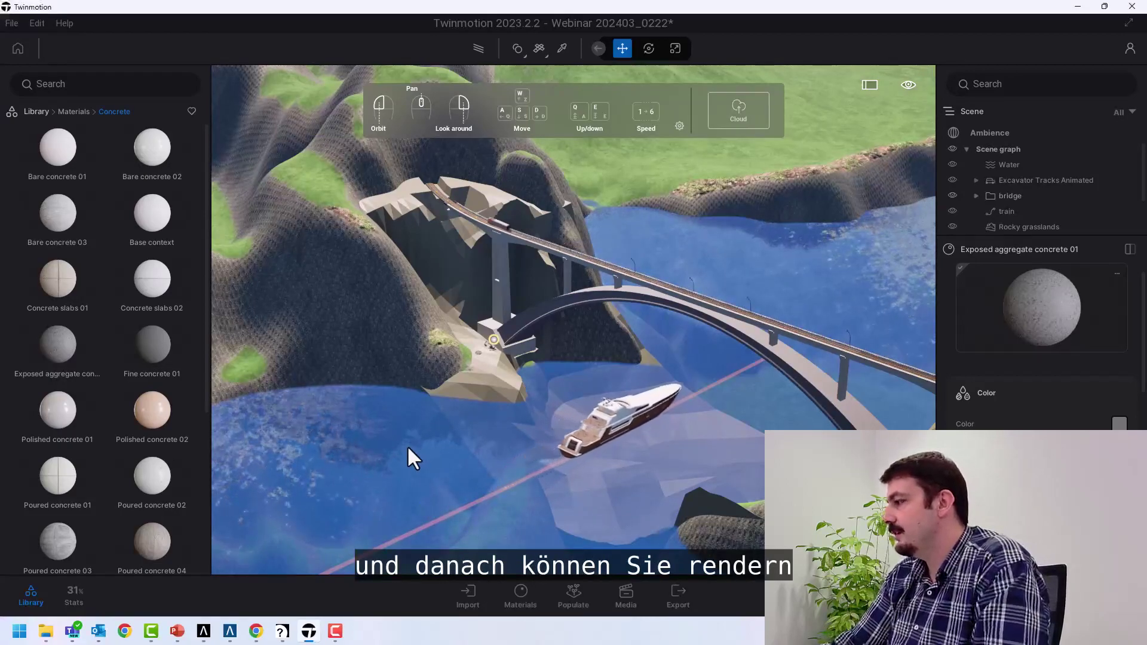
left_click(673, 597)
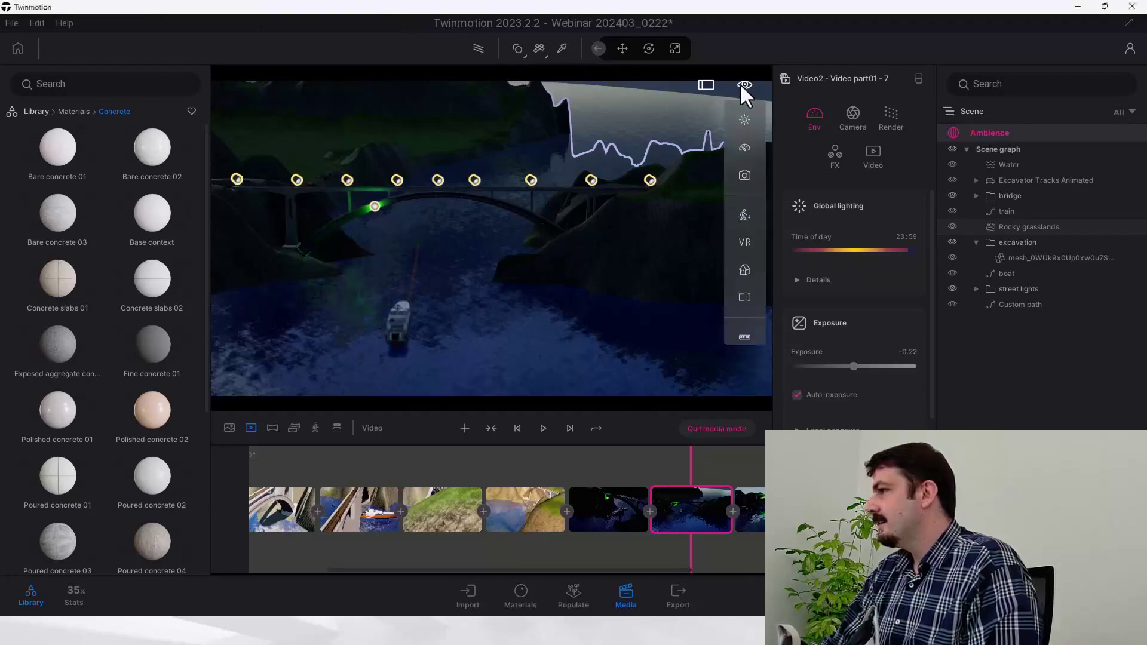
Enter VR mode for the bridge scene and show the material categories within VR.
mouse_move(745, 85)
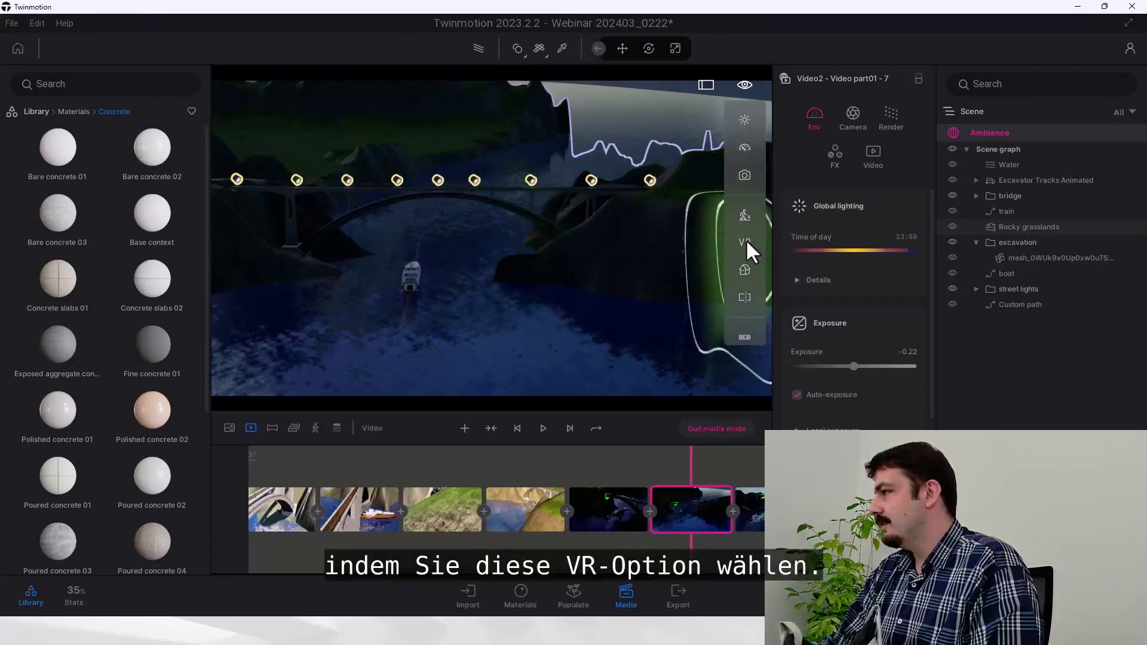
mouse_move(746, 240)
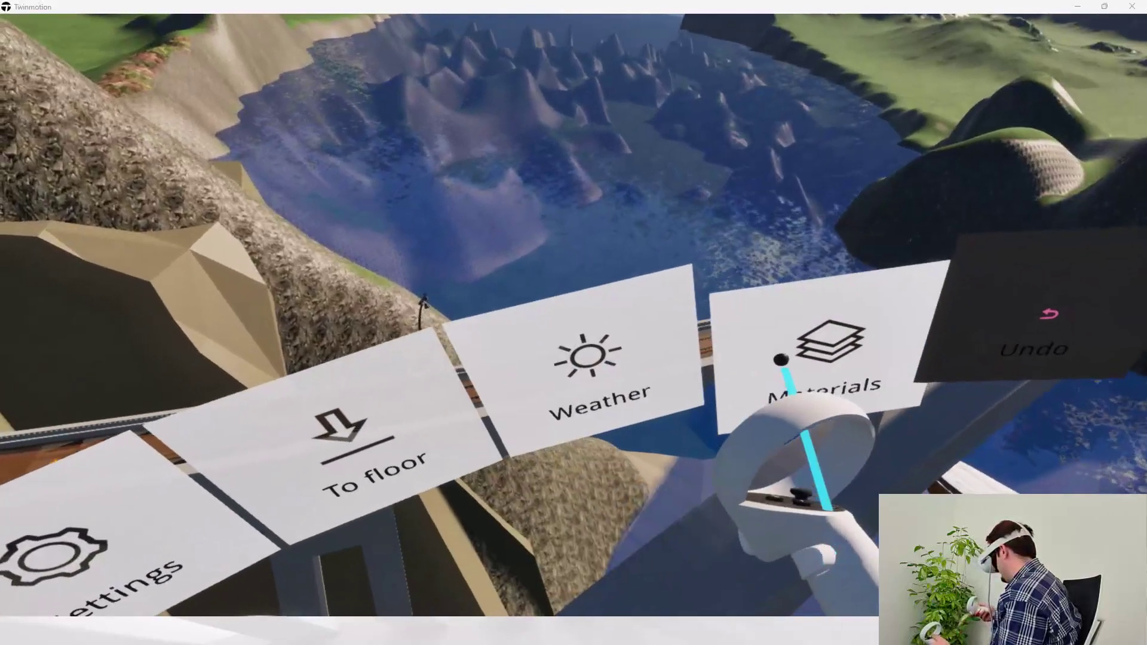
left_click(781, 358)
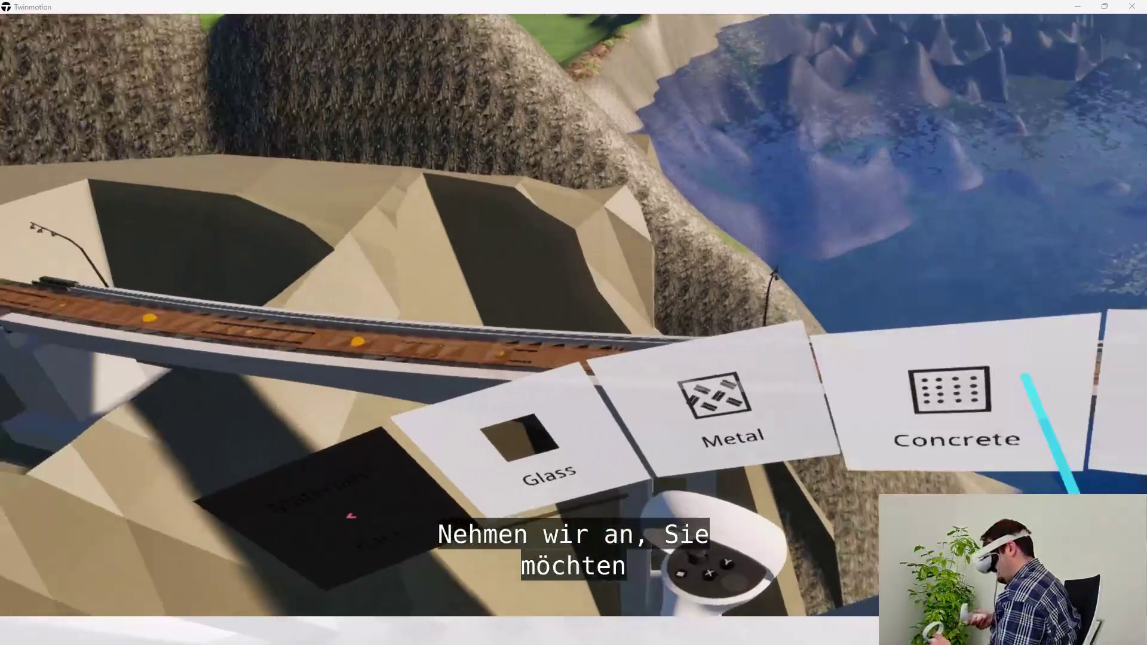